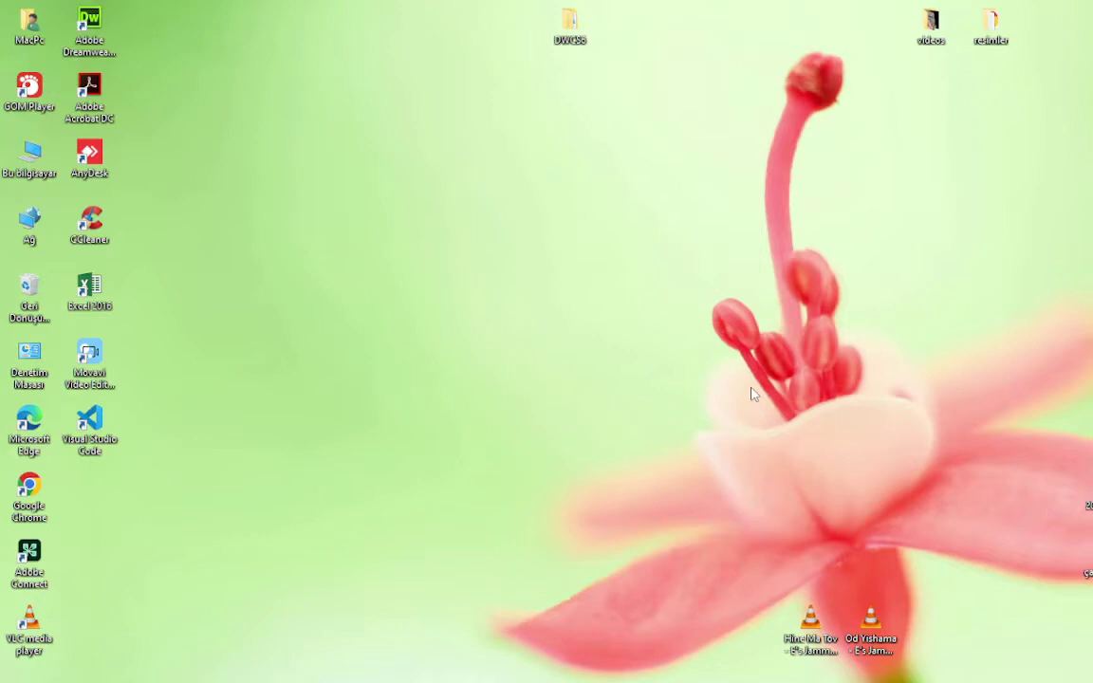
Step: Open the power button and lid behaviour settings from Güç Seçenekleri in the Control Panel
double_click(15, 359)
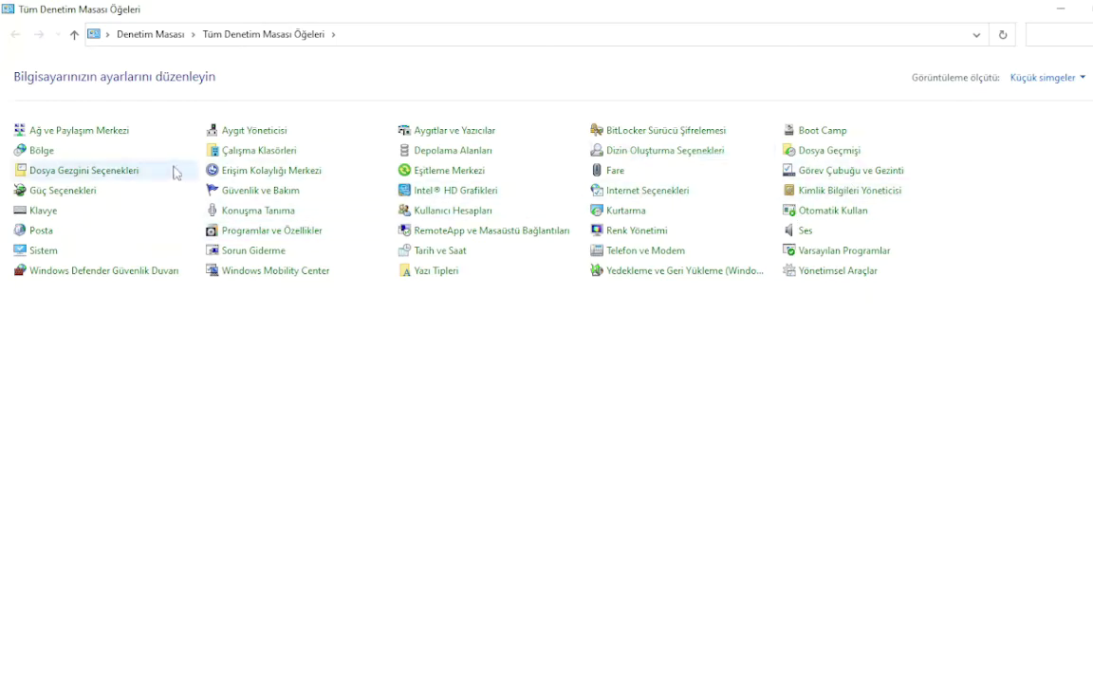
click(64, 193)
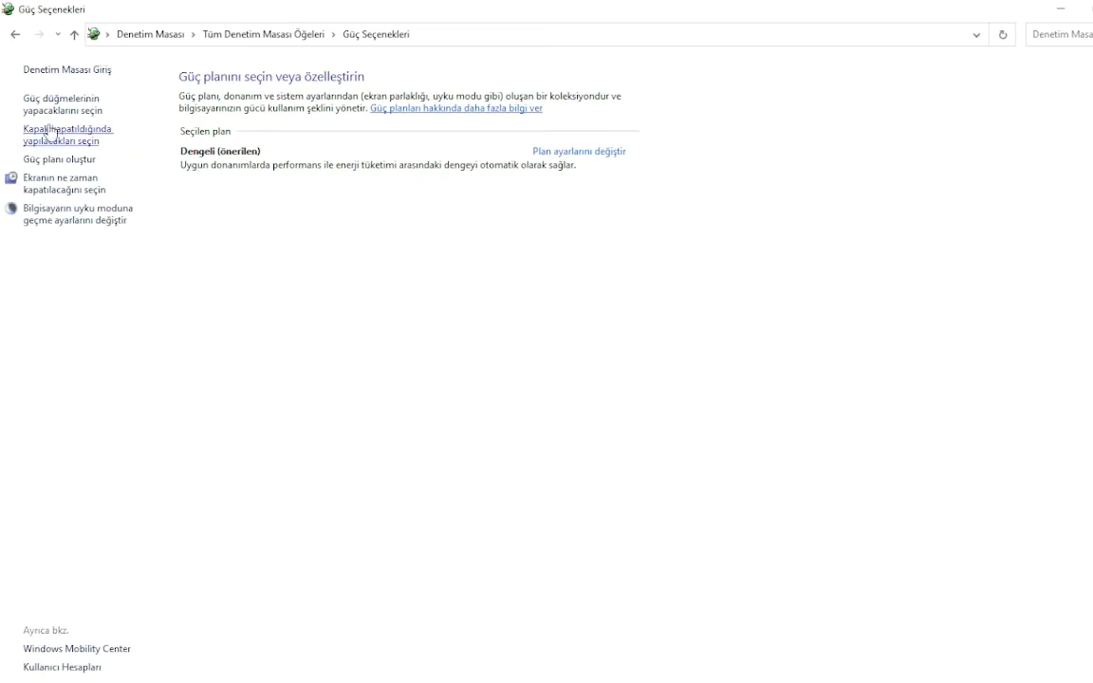
click(87, 143)
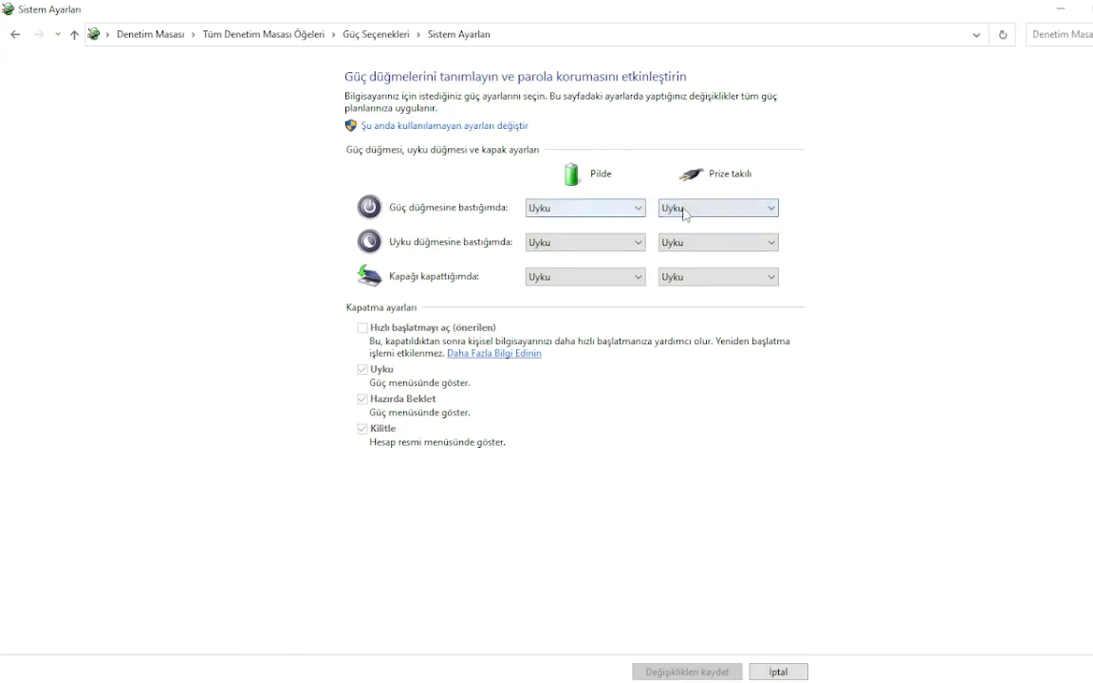
Step: Set the power button action to Kapat both on battery and when plugged in, and save the changes
scroll(587, 220, up, 1)
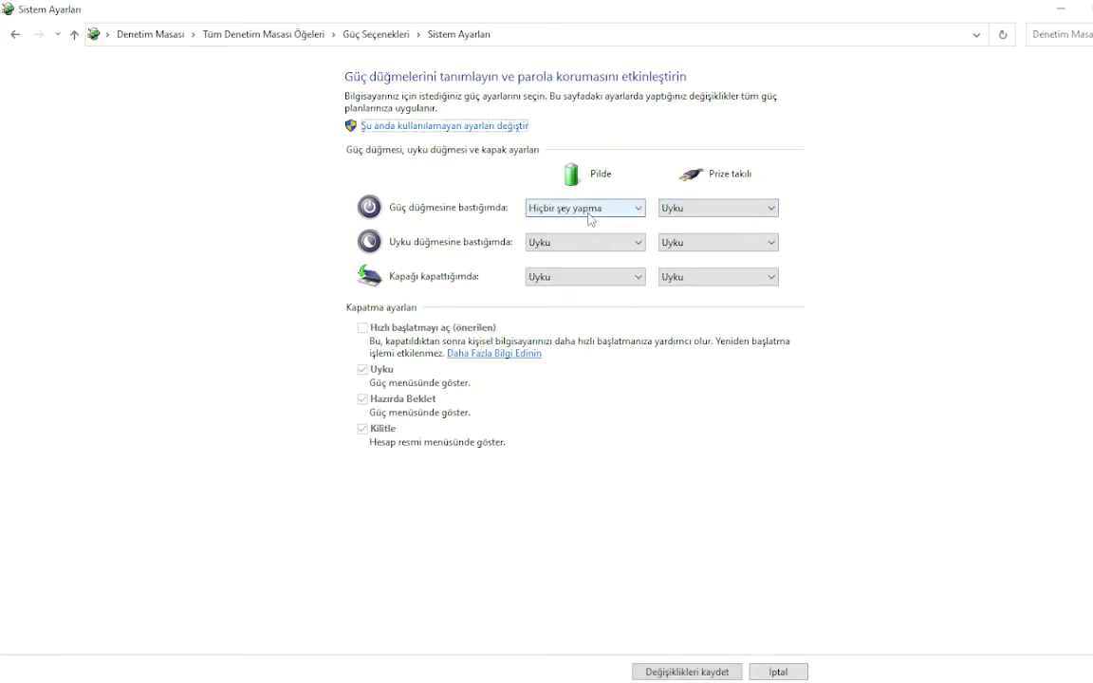
click(588, 217)
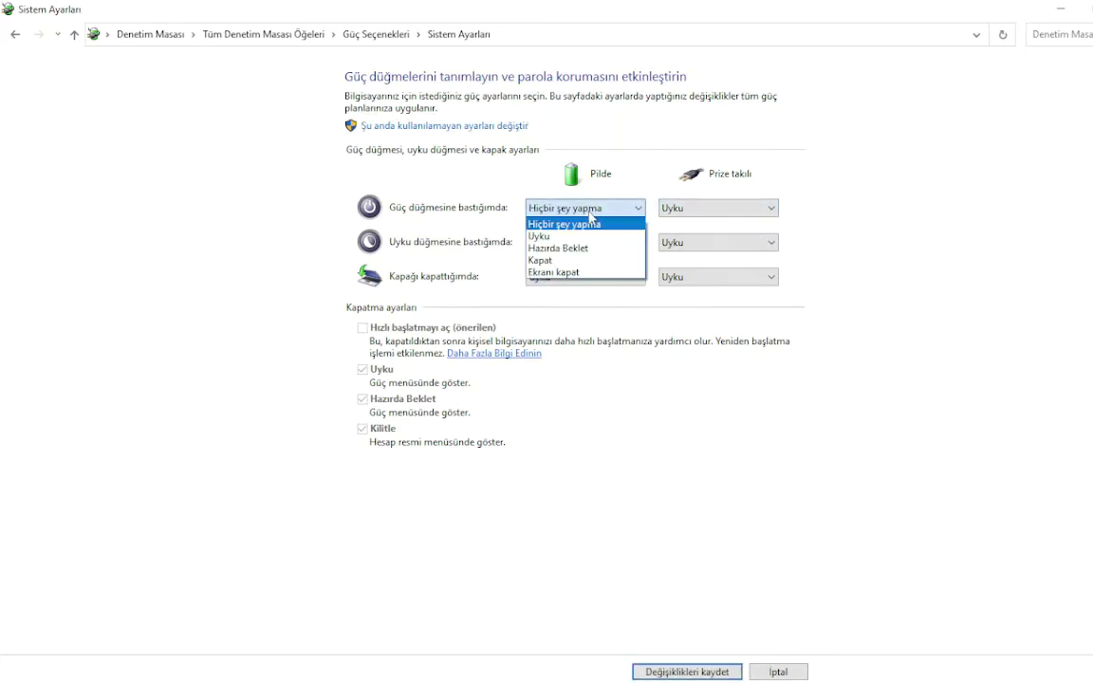
click(555, 262)
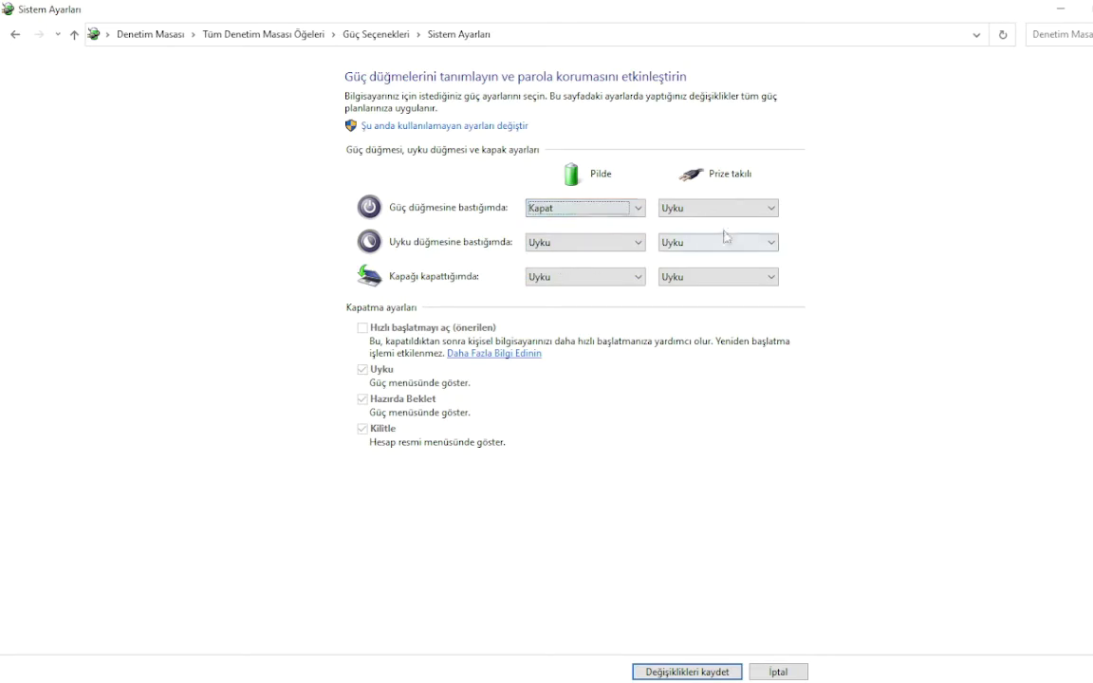
click(719, 208)
click(672, 260)
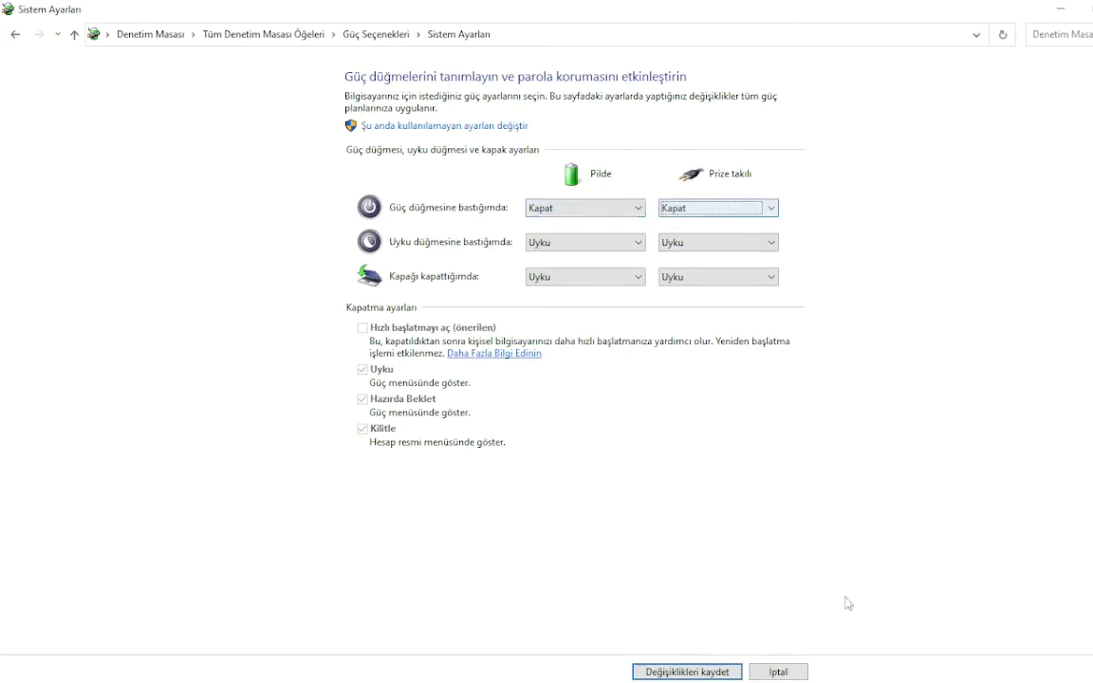
click(687, 672)
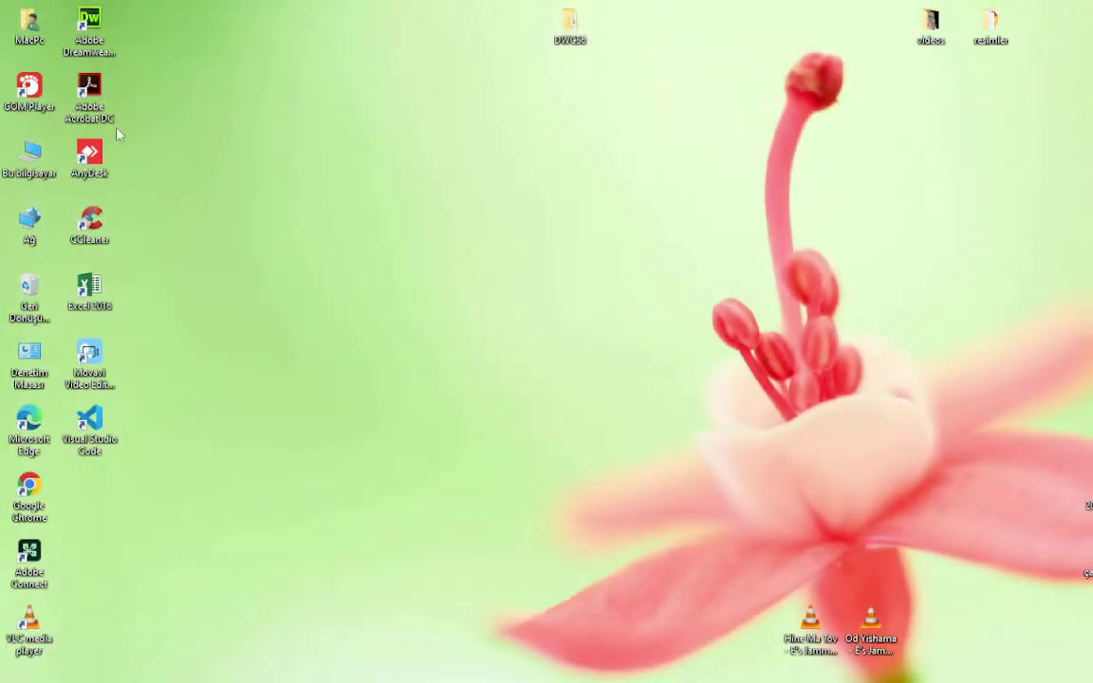
Step: Open the advanced system settings through the properties of Bu bilgisayar and move the dialog toward the middle of the screen
right_click(23, 150)
click(24, 148)
right_click(24, 155)
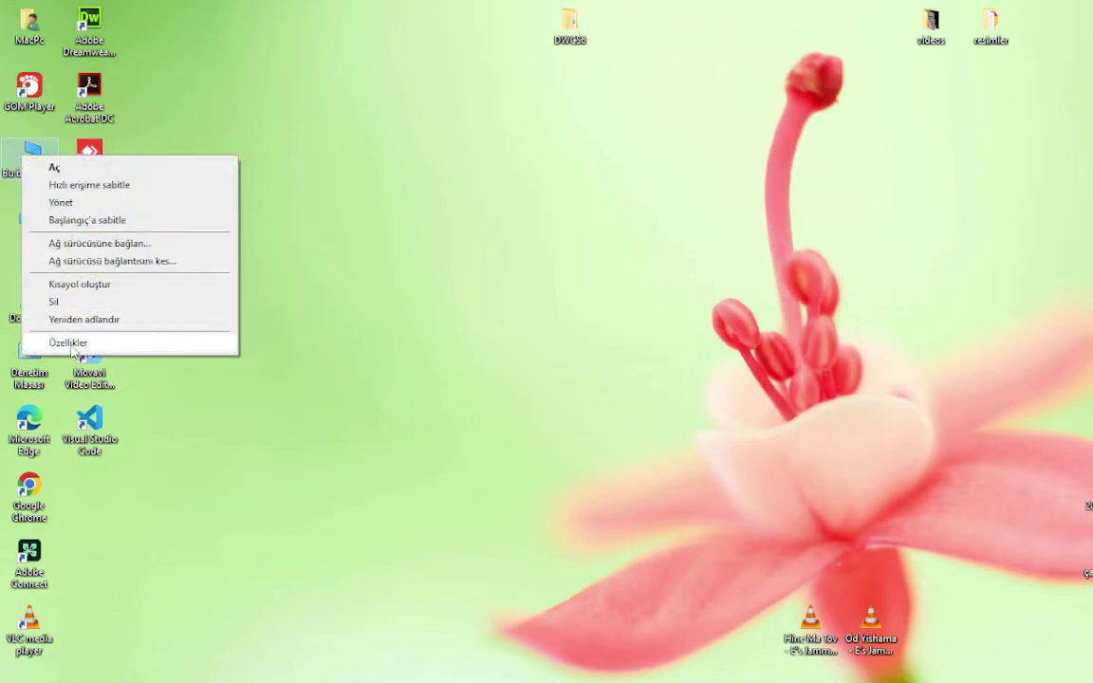
click(68, 342)
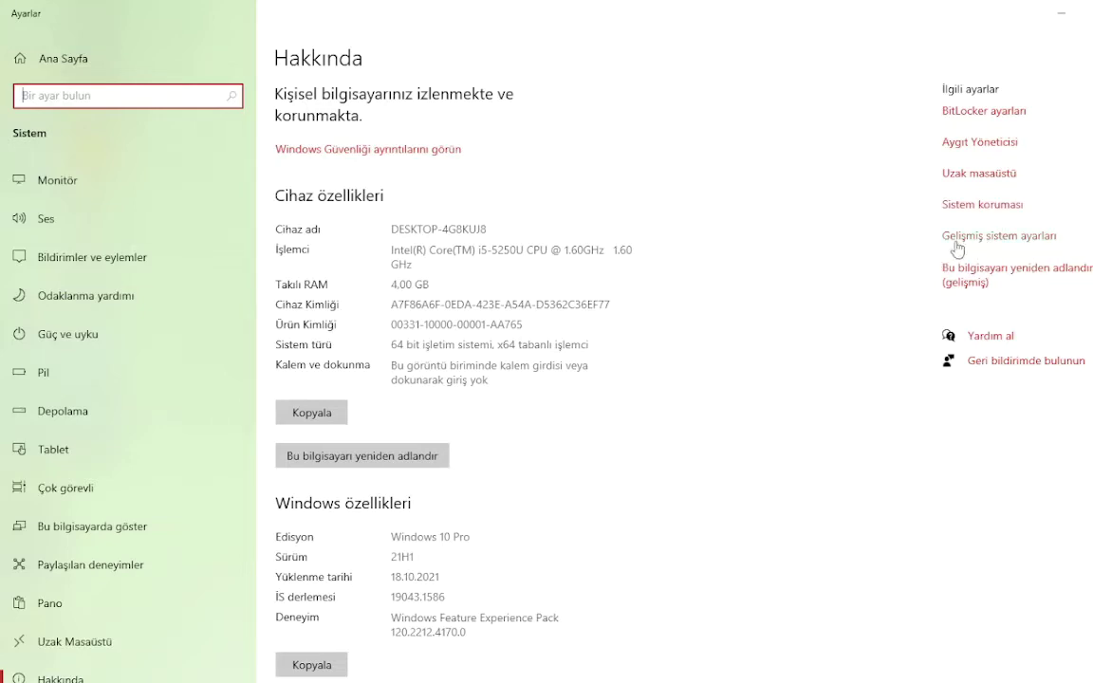
click(1014, 244)
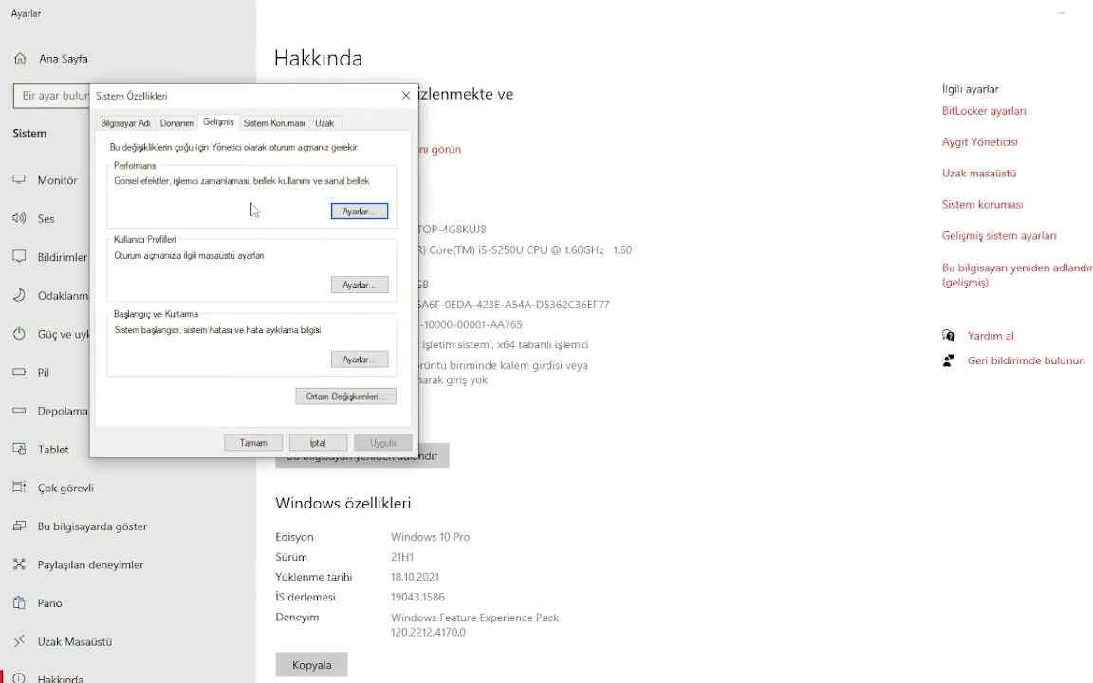
drag(270, 99, 390, 98)
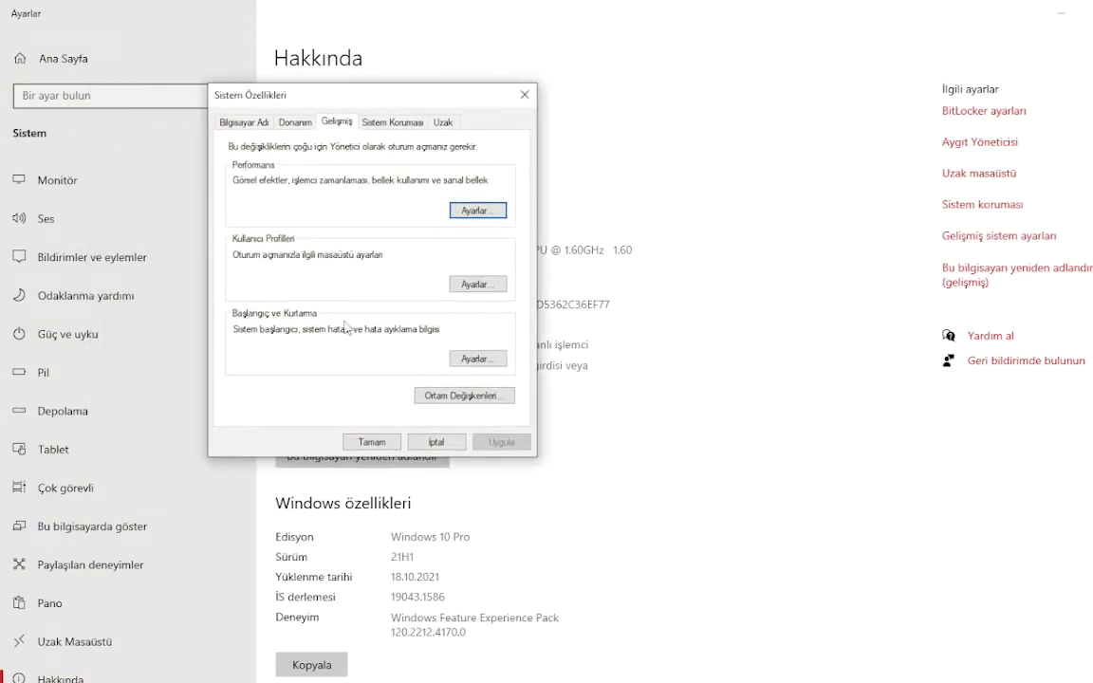
Step: Turn off Otomatik olarak yeniden başlat for system failures in Başlangıç ve Kurtarma, and confirm the system properties
click(475, 358)
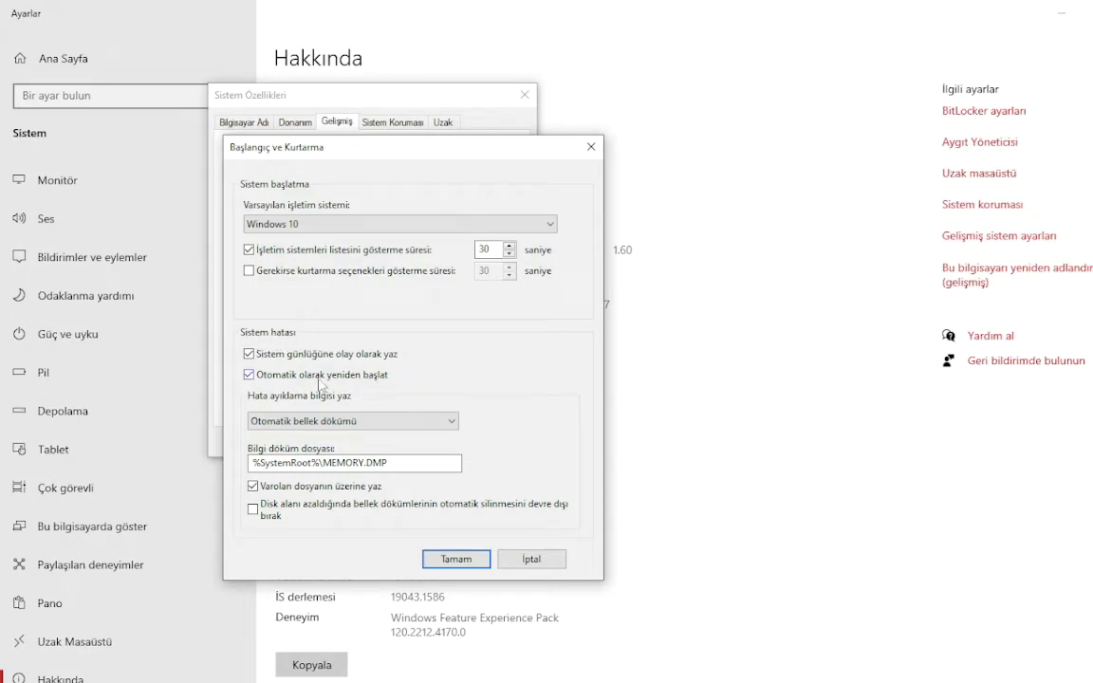
click(250, 376)
key(Return)
click(372, 442)
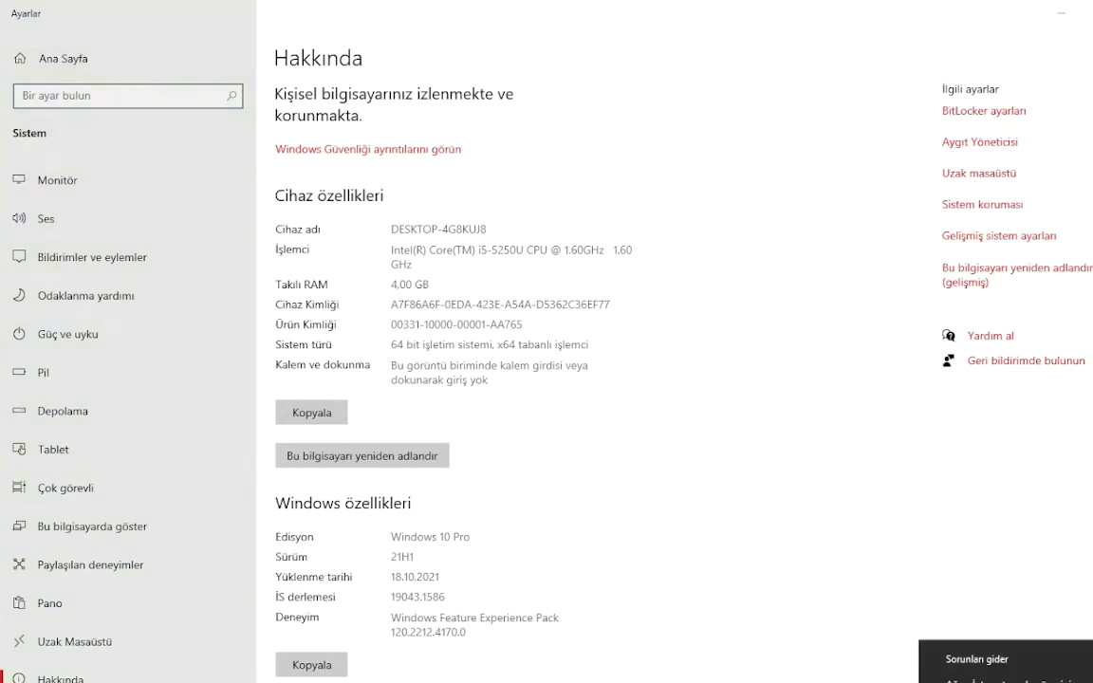
Step: Open the network adapter list from the Ağ ve İnternet settings and reduce it to a smaller, repositioned window
click(1006, 681)
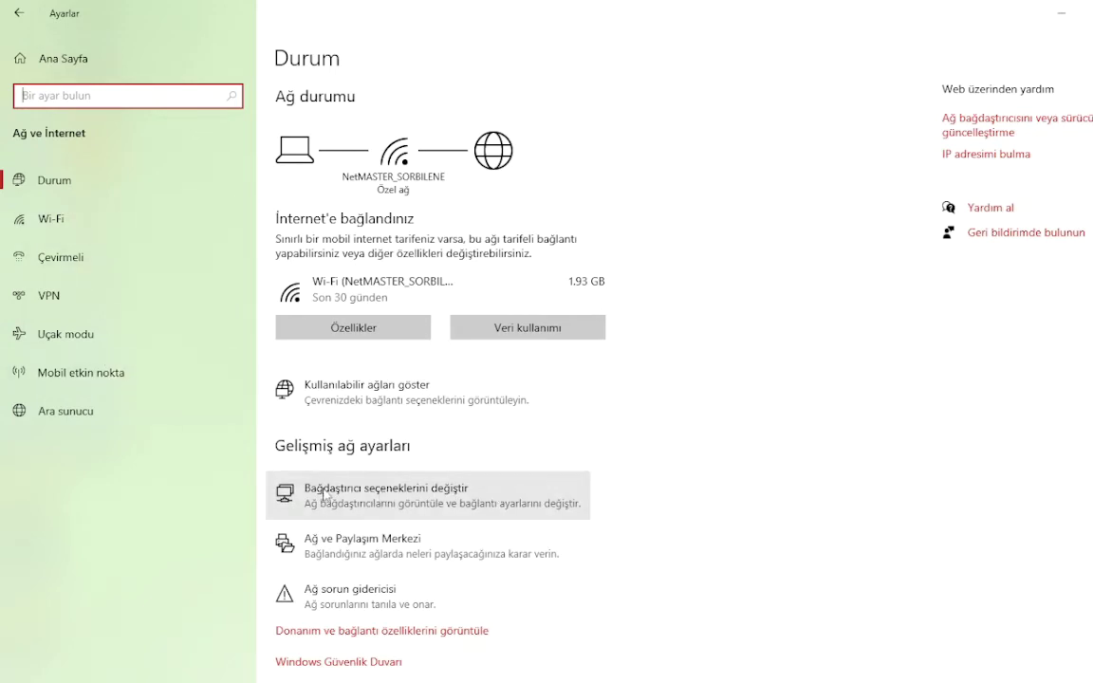
click(356, 495)
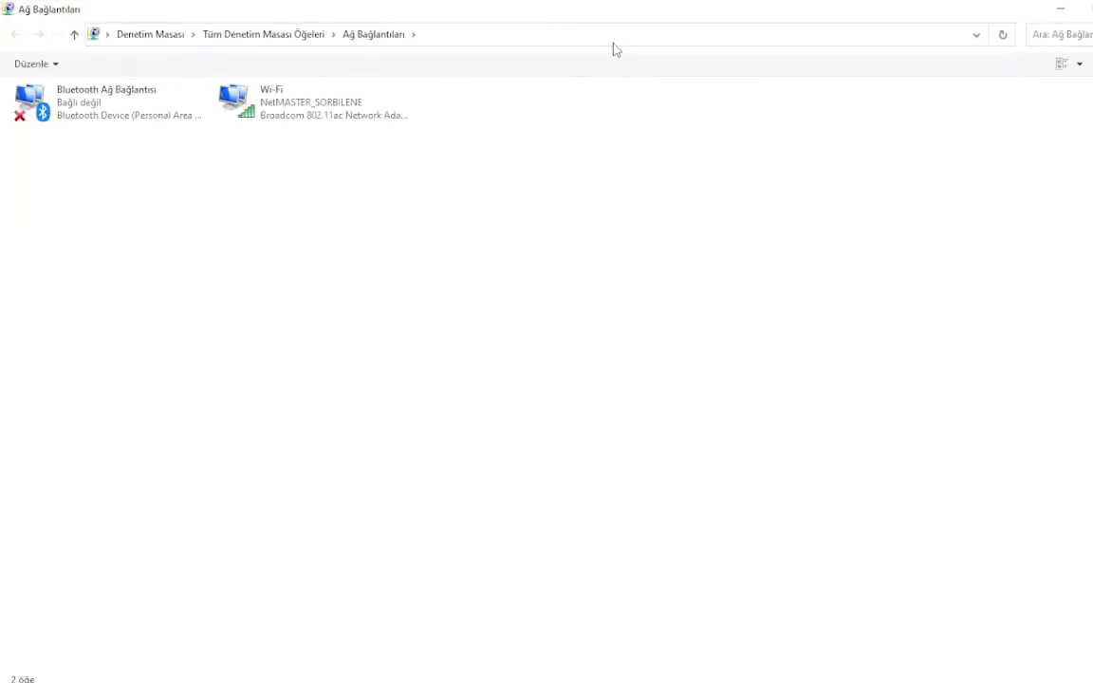
double_click(607, 20)
drag(581, 115, 521, 128)
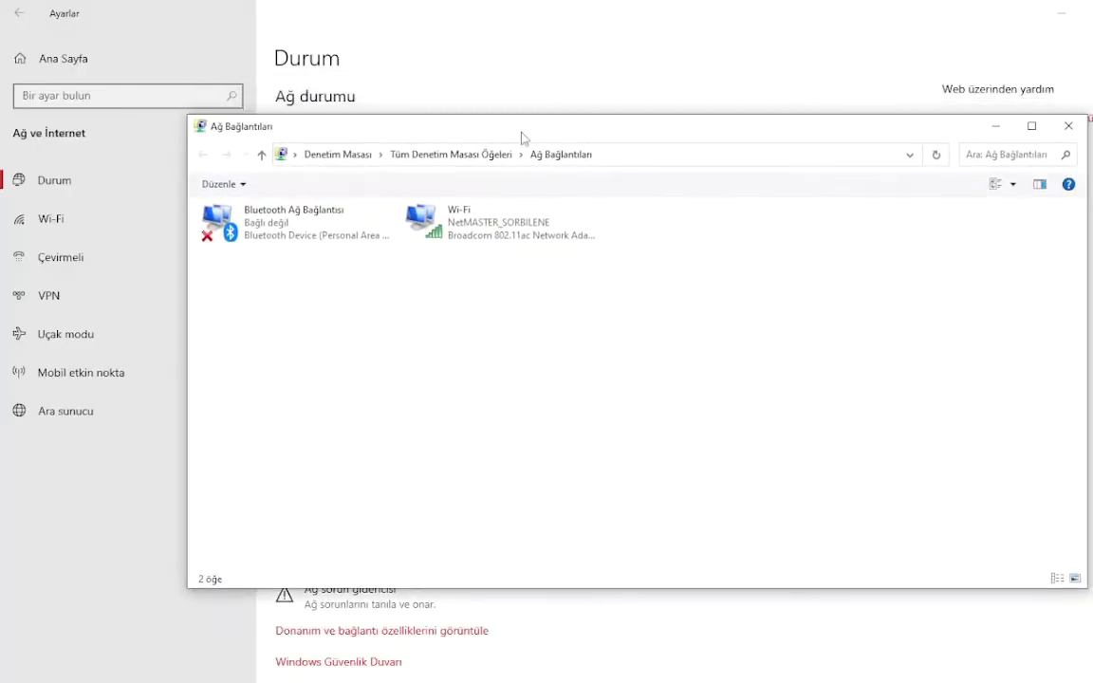
drag(653, 209, 765, 277)
drag(654, 205, 790, 307)
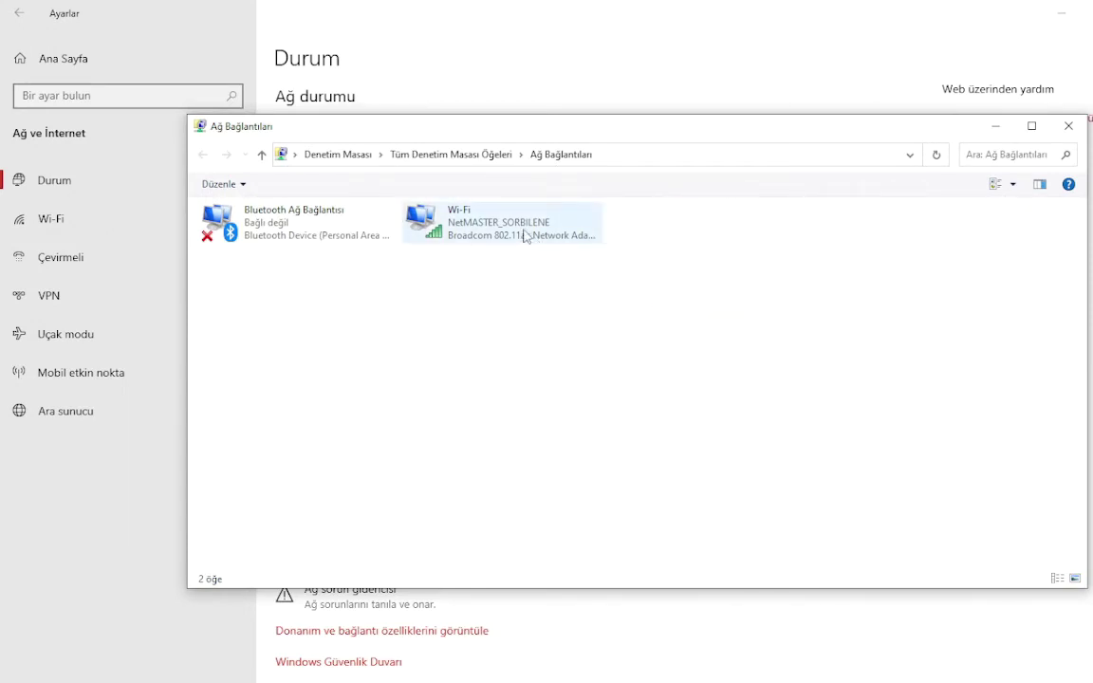
click(477, 217)
drag(676, 203, 822, 263)
click(487, 239)
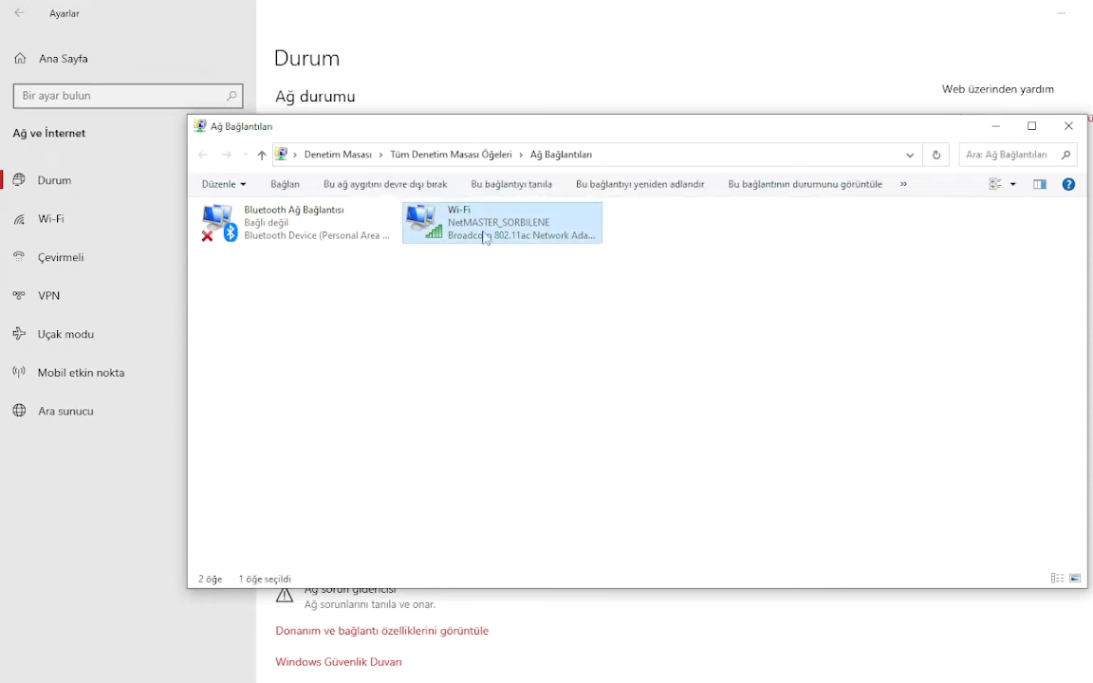
right_click(468, 227)
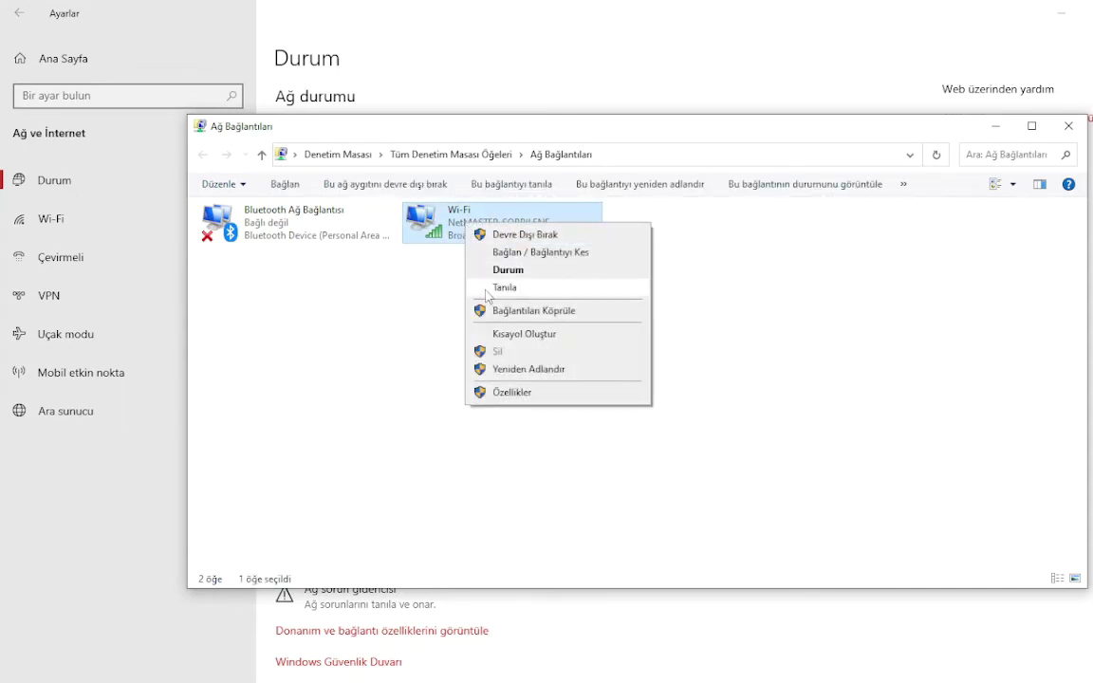
click(506, 395)
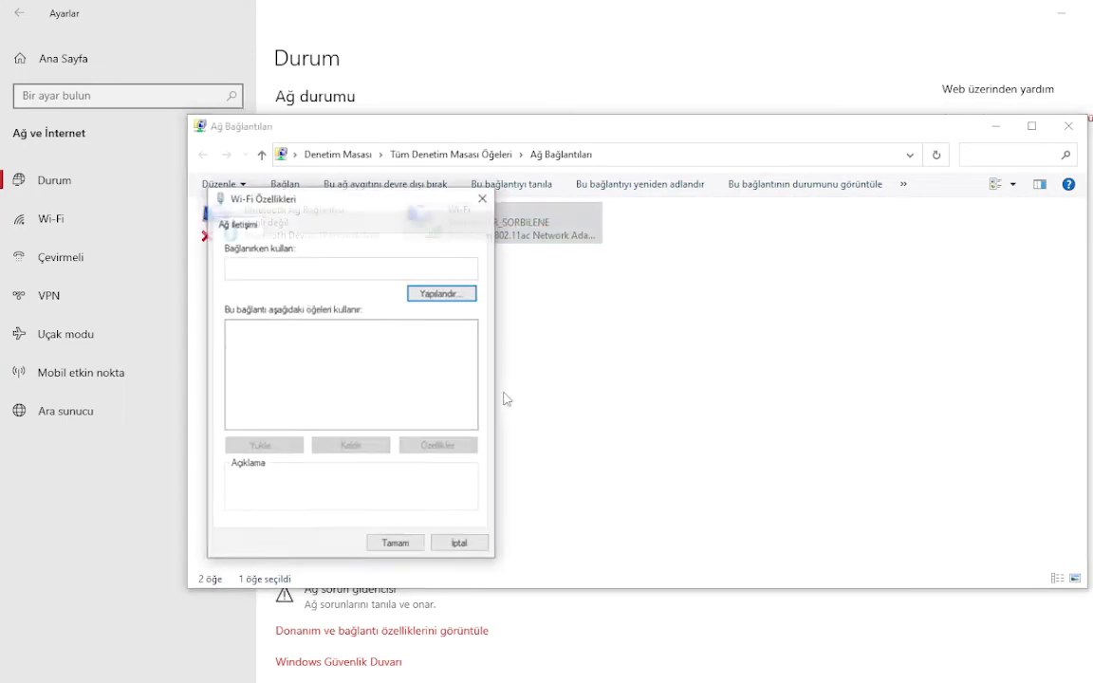
click(426, 296)
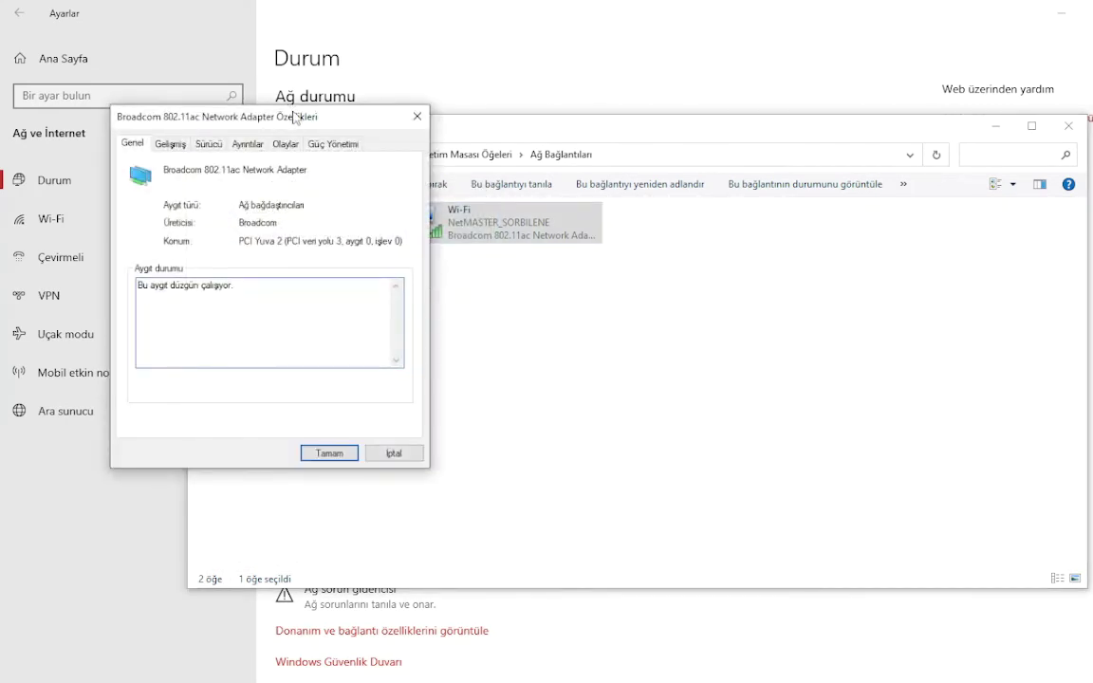
drag(303, 114, 405, 141)
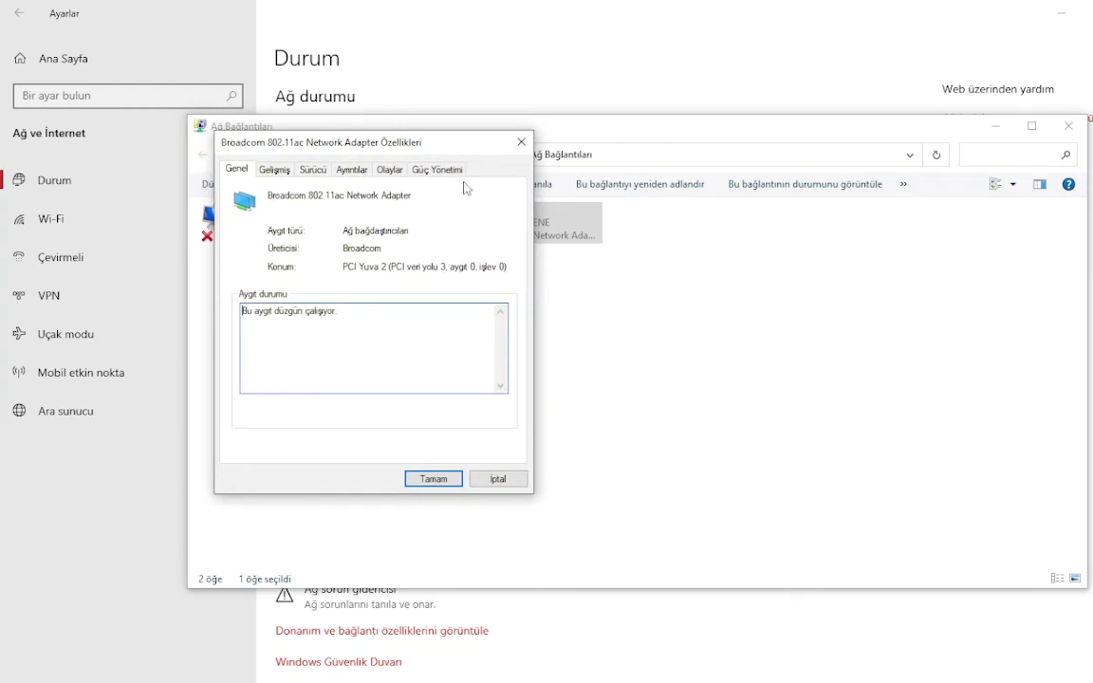
drag(404, 141, 543, 265)
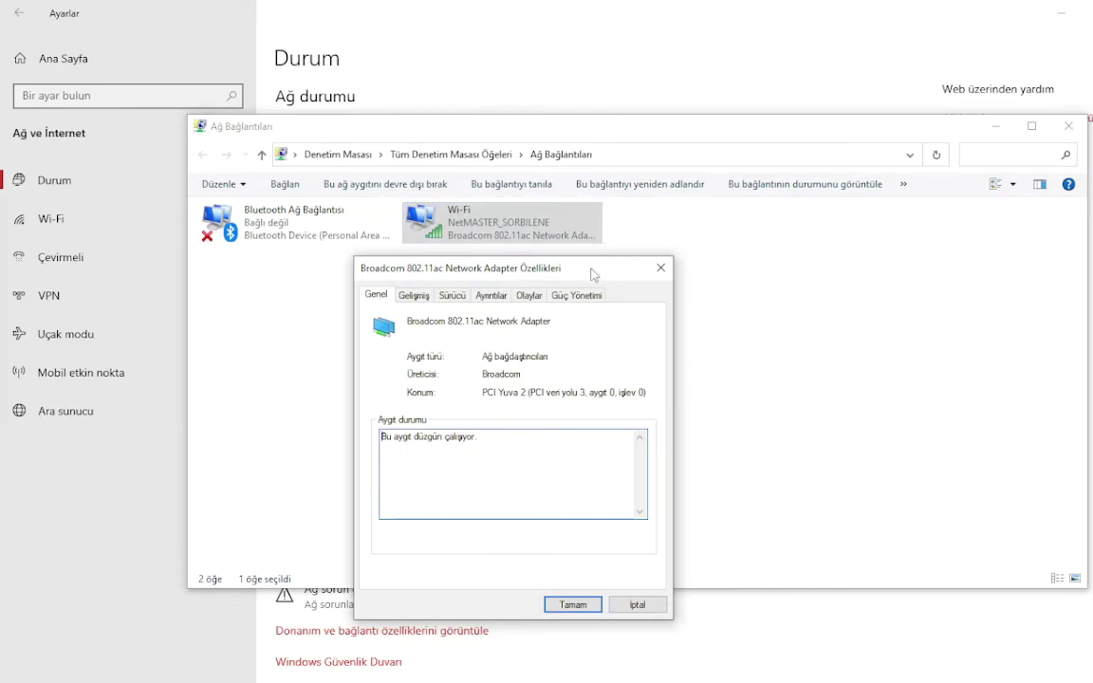
click(662, 268)
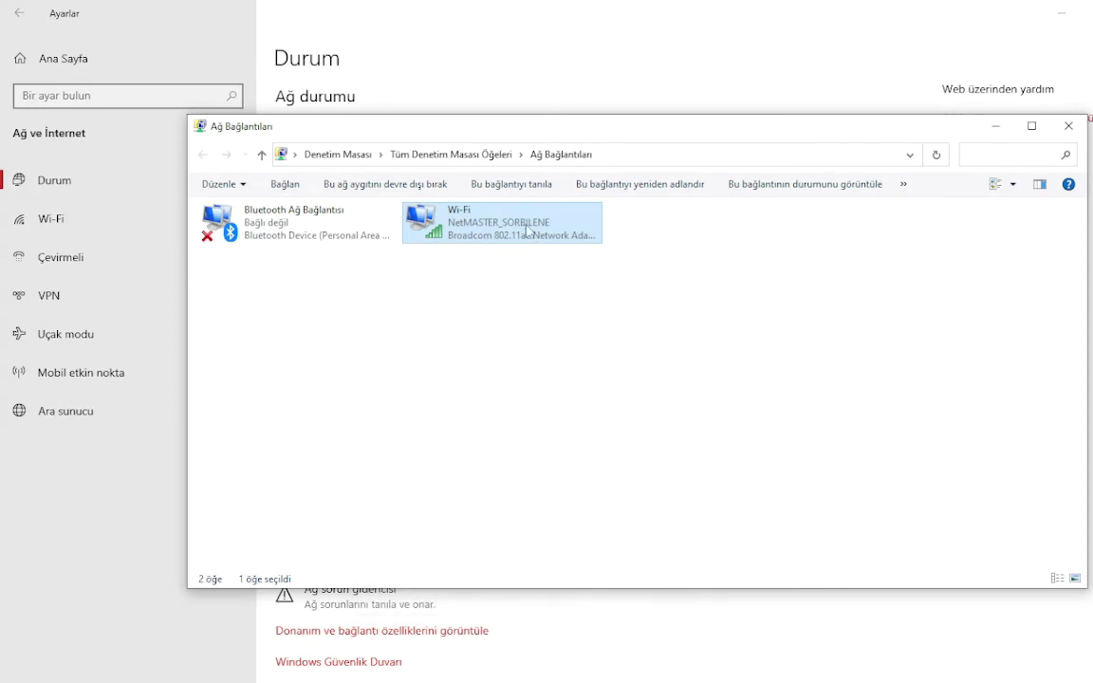
Step: Open the Wi-Fi connection's properties and the configuration of its Broadcom 802.11ac adapter, moving both dialogs toward the middle
right_click(487, 215)
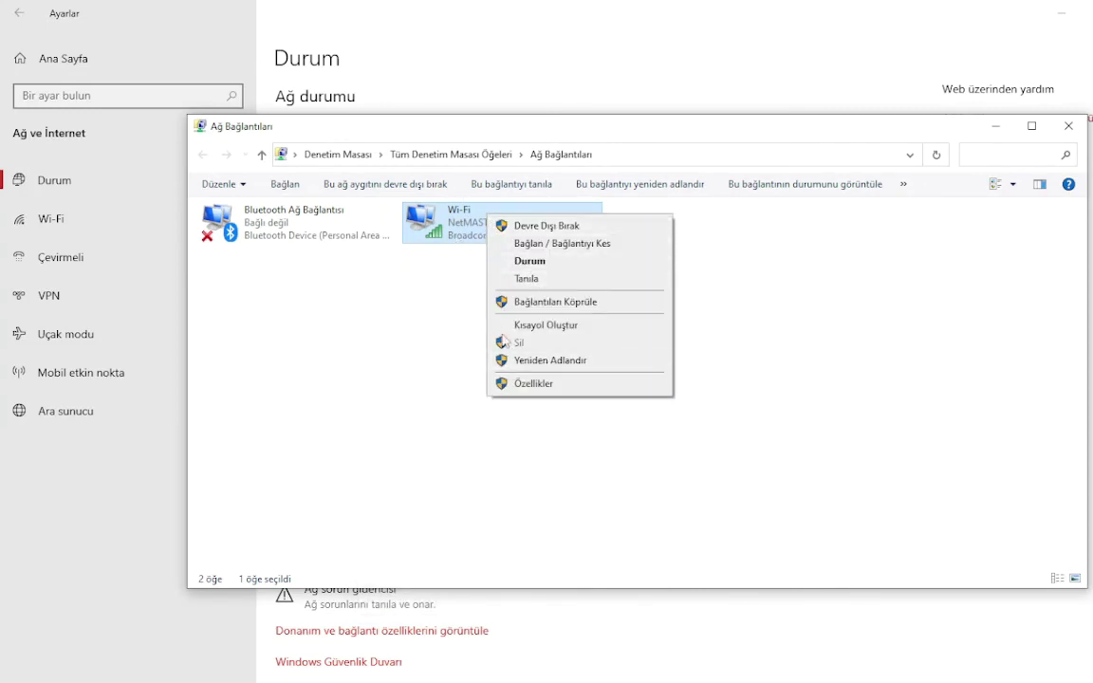
click(527, 384)
drag(387, 117, 591, 211)
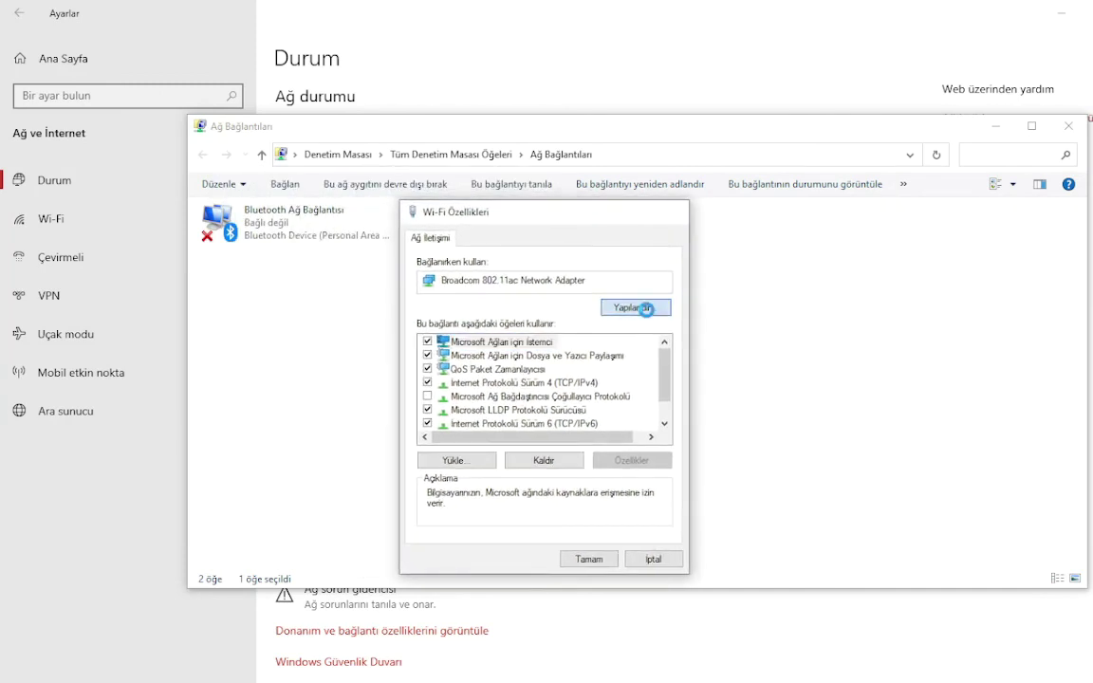
click(634, 309)
drag(369, 143, 601, 234)
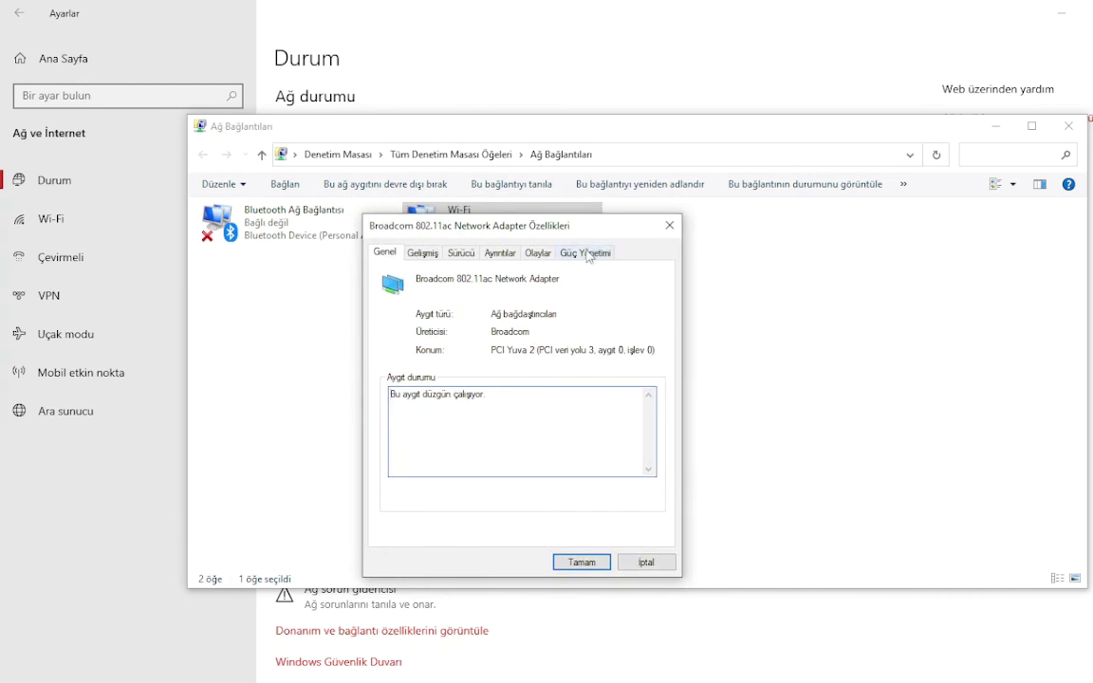
Step: Disable the adapter's power management option that lets it start the computer, confirm, and close the network connections window
click(586, 254)
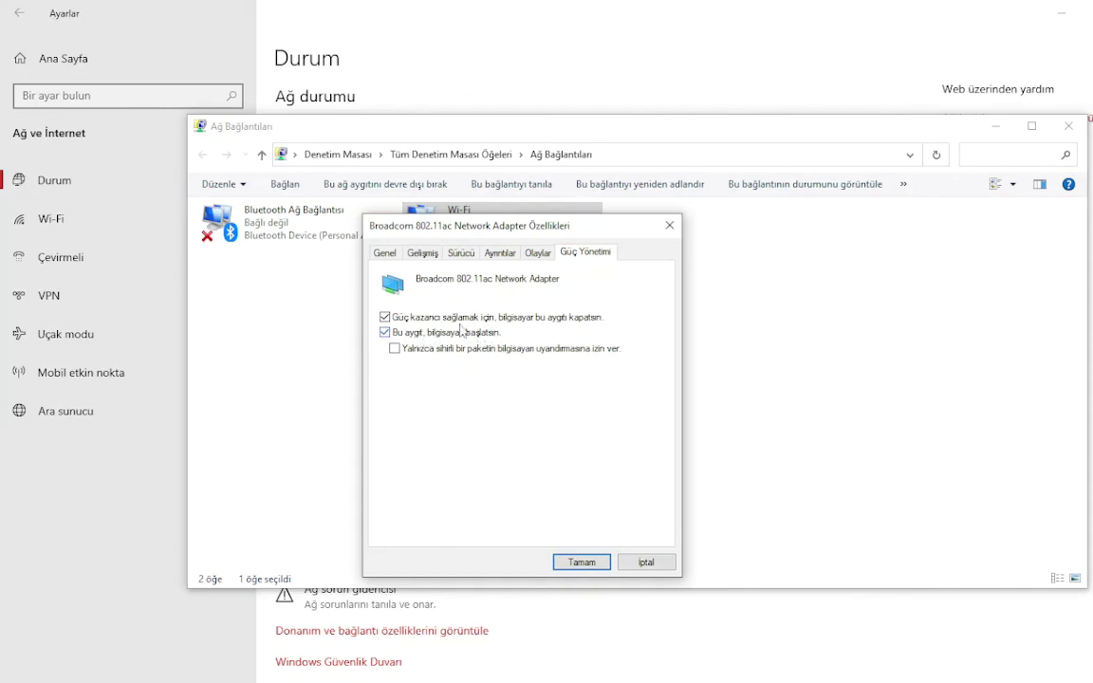
click(391, 336)
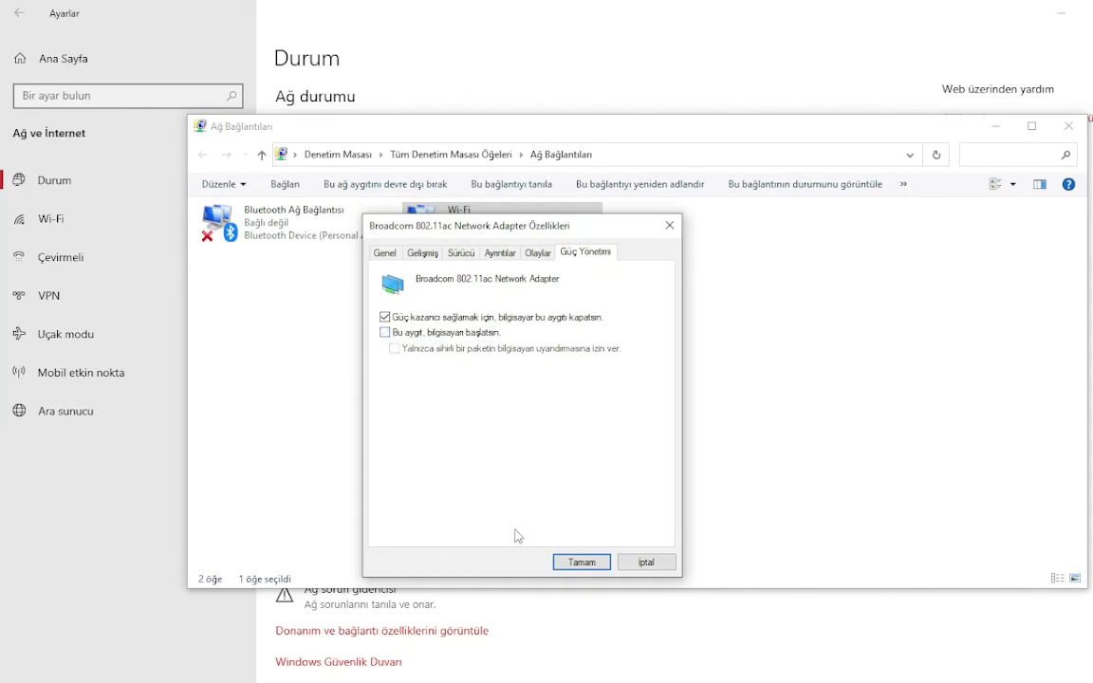
click(584, 561)
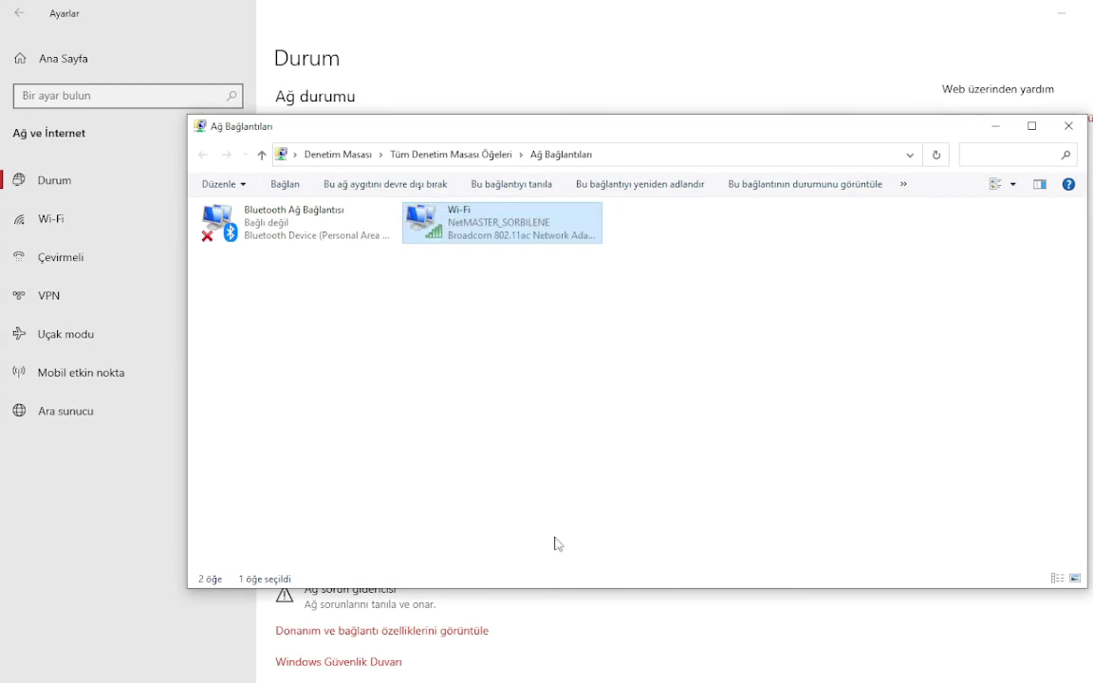
click(1068, 126)
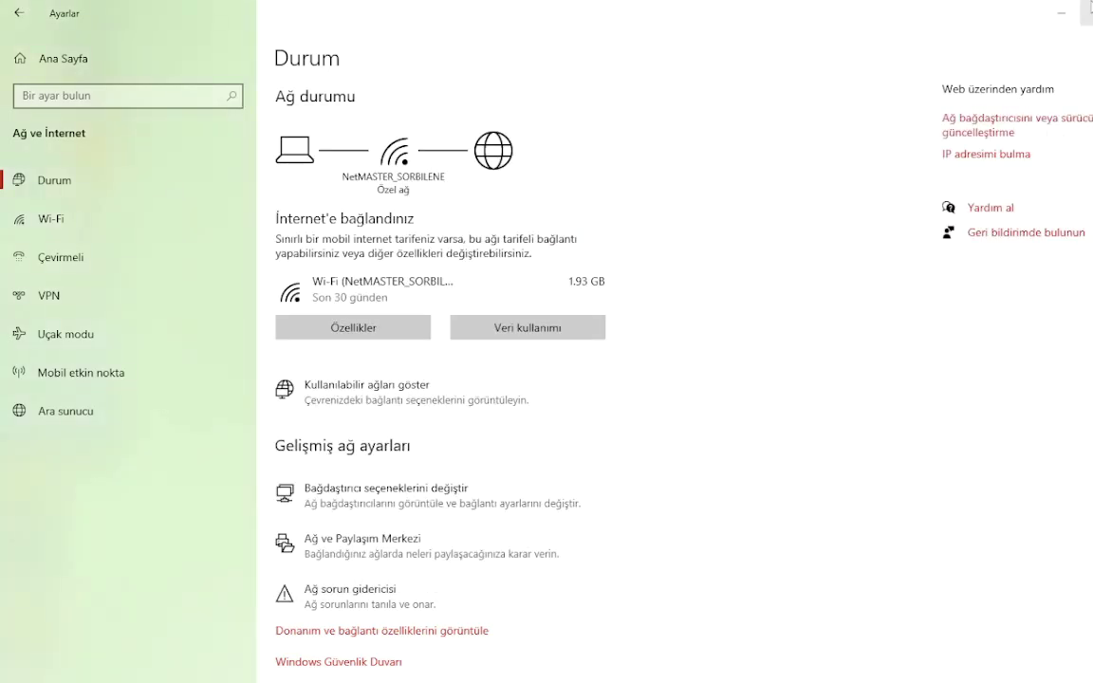